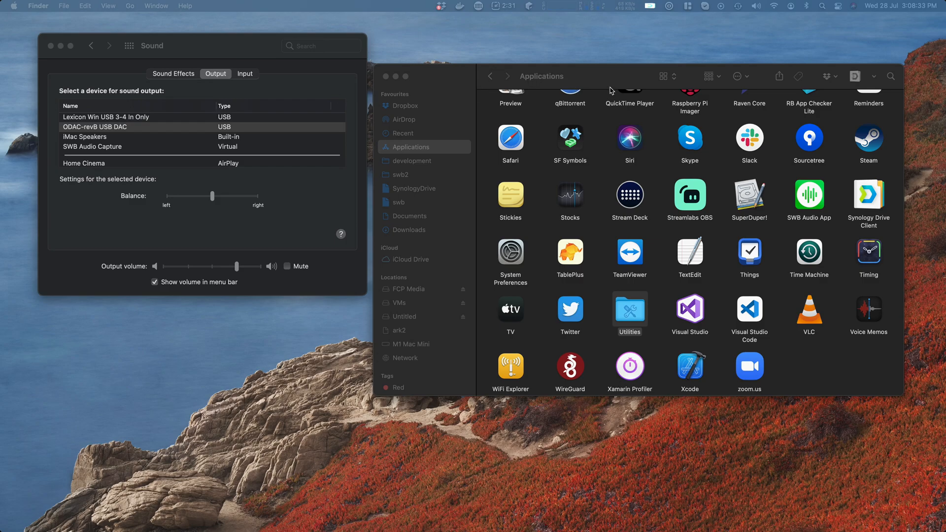
Navigate into Applications > Utilities and select Audio MIDI Setup.
left_click_drag(612, 88, 612, 76)
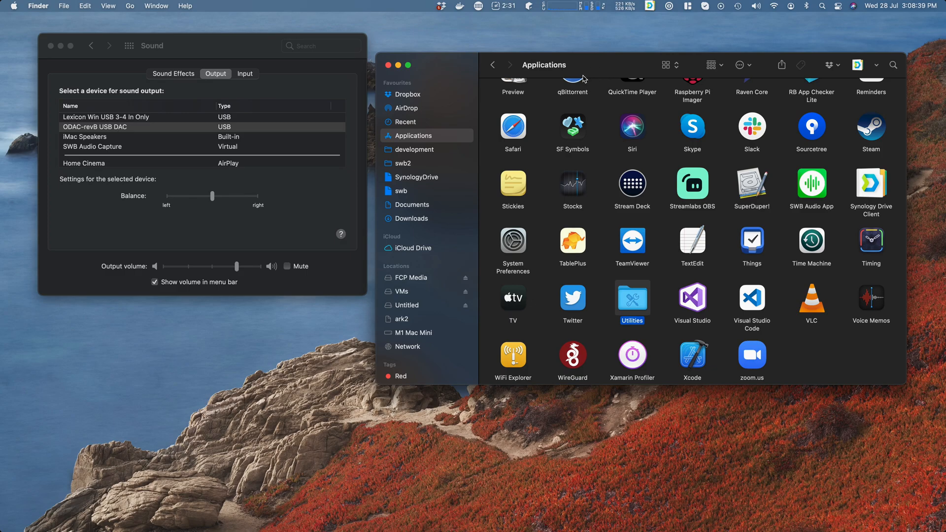
double_click(640, 305)
left_click(635, 113)
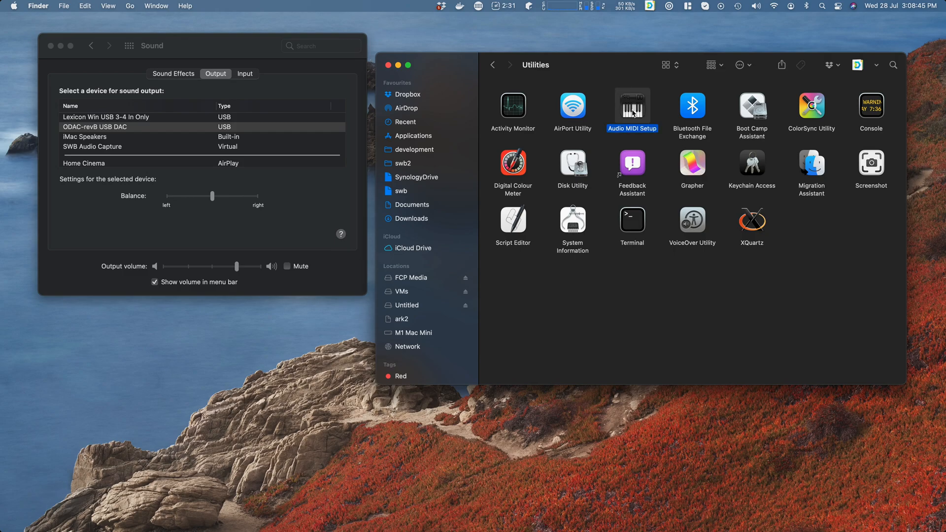
Launch Audio MIDI Setup and close the Finder window.
double_click(634, 112)
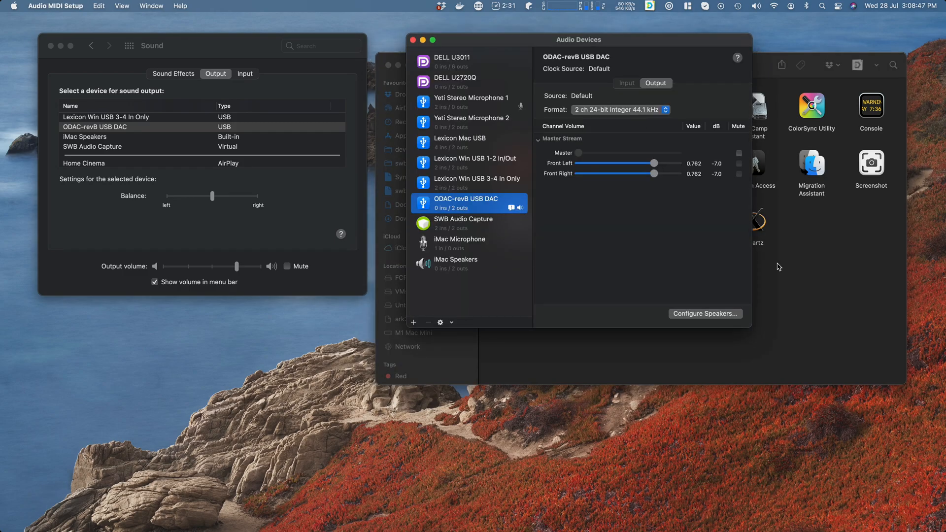
left_click(839, 311)
left_click(388, 65)
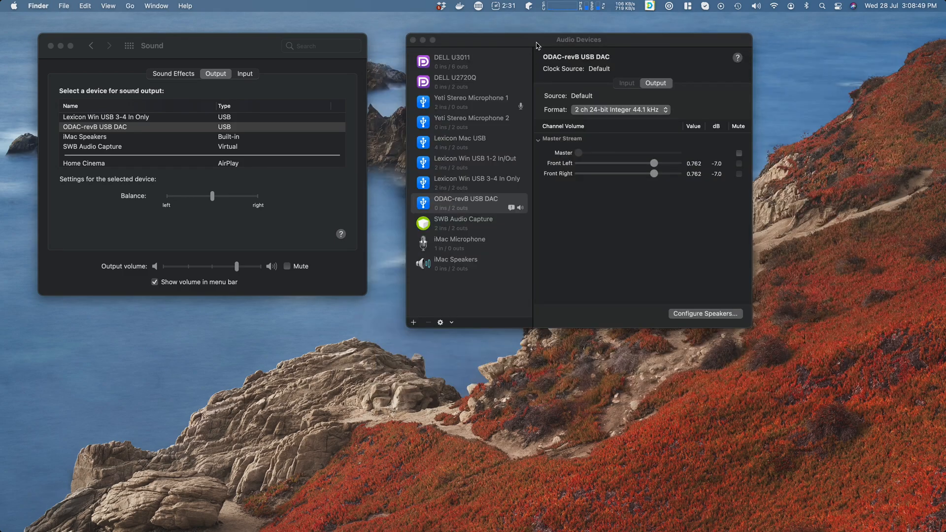
Place the Audio Devices window to the right, beside the Sound settings.
left_click_drag(538, 46, 547, 48)
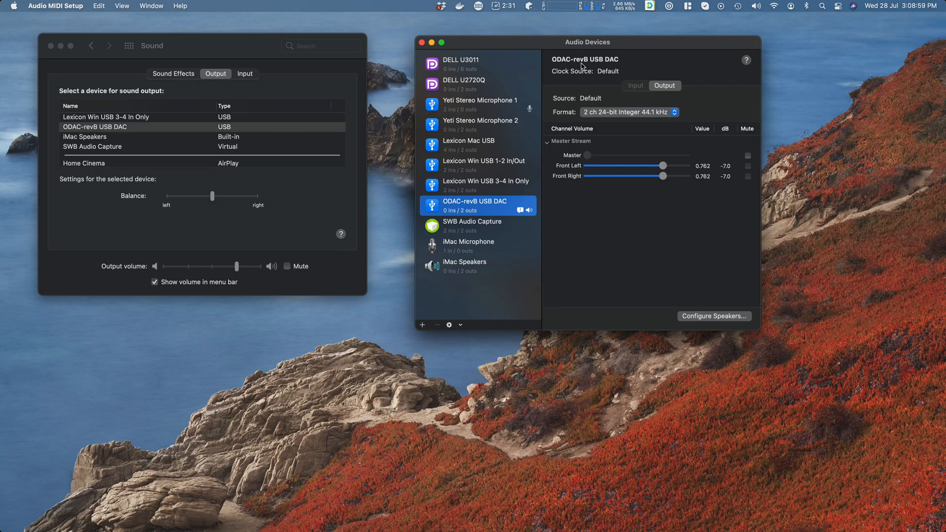
left_click_drag(542, 50, 657, 50)
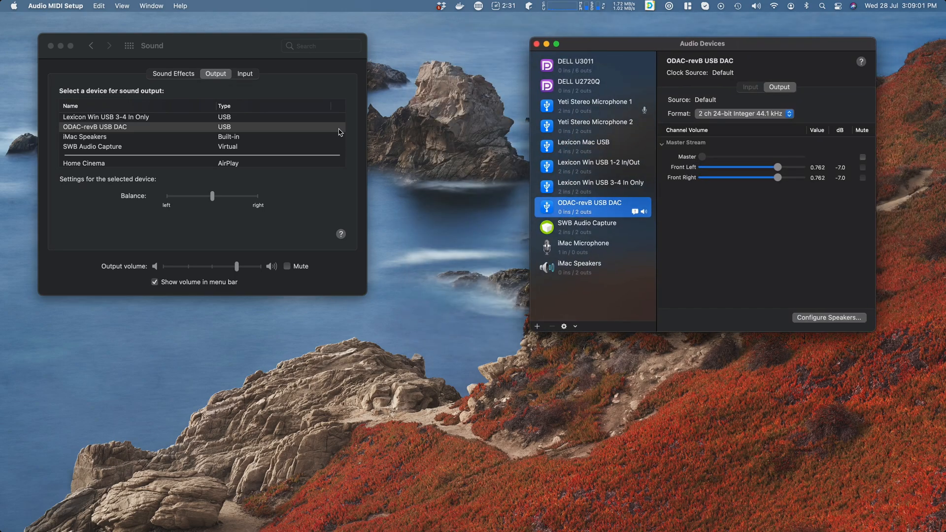
left_click(217, 55)
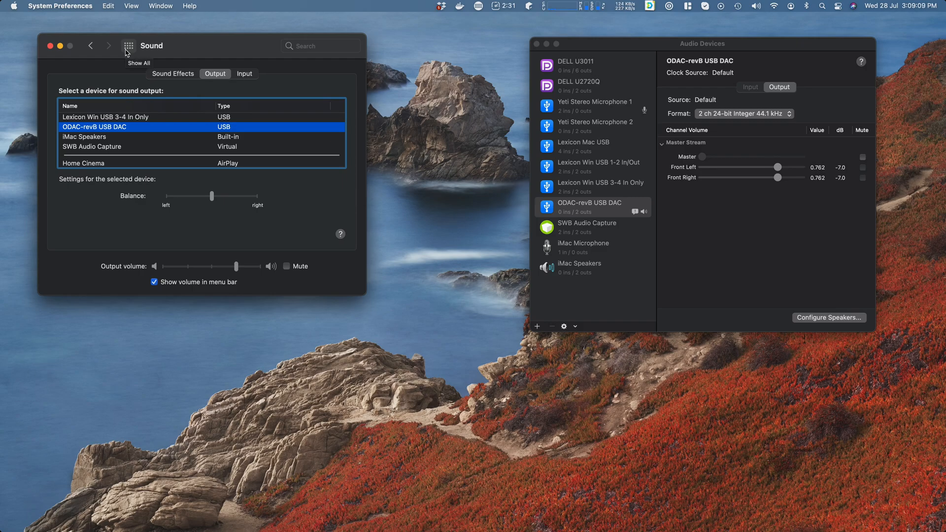
Reopen the Sound pane from Show All, glance at Input, and return to Output.
left_click(128, 47)
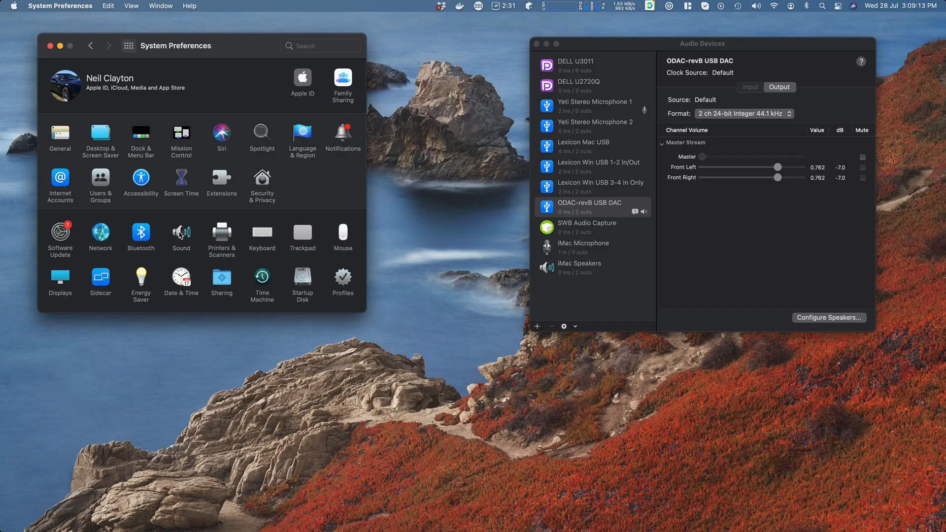
left_click(180, 234)
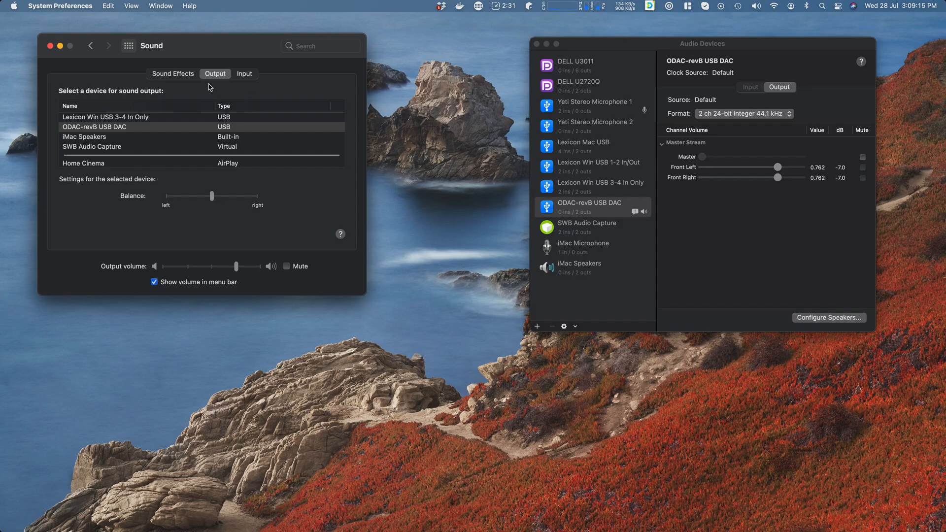
left_click(244, 74)
left_click(215, 73)
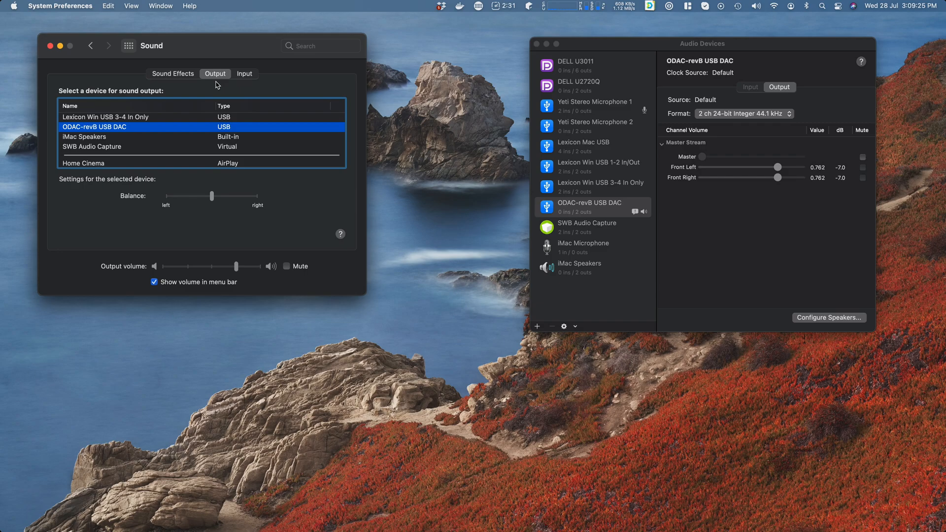
Try iMac Speakers, ODAC-revB USB DAC and Lexicon Mac USB as sound output.
left_click(120, 136)
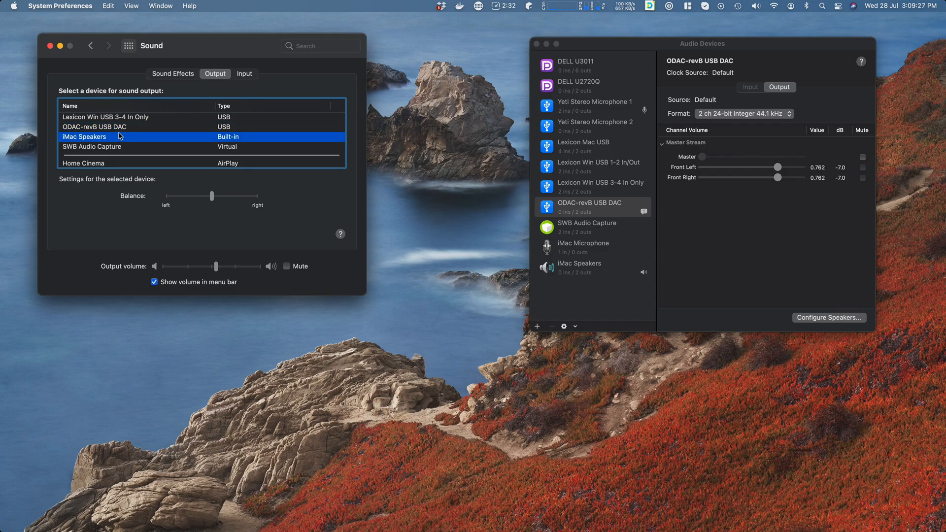
left_click(122, 127)
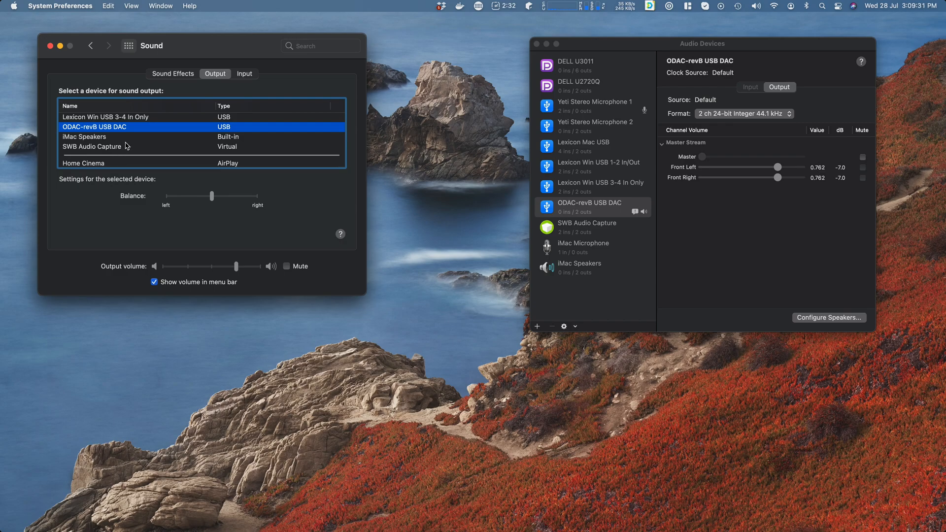
scroll(126, 146, "up", 1)
scroll(126, 146, "up", 2)
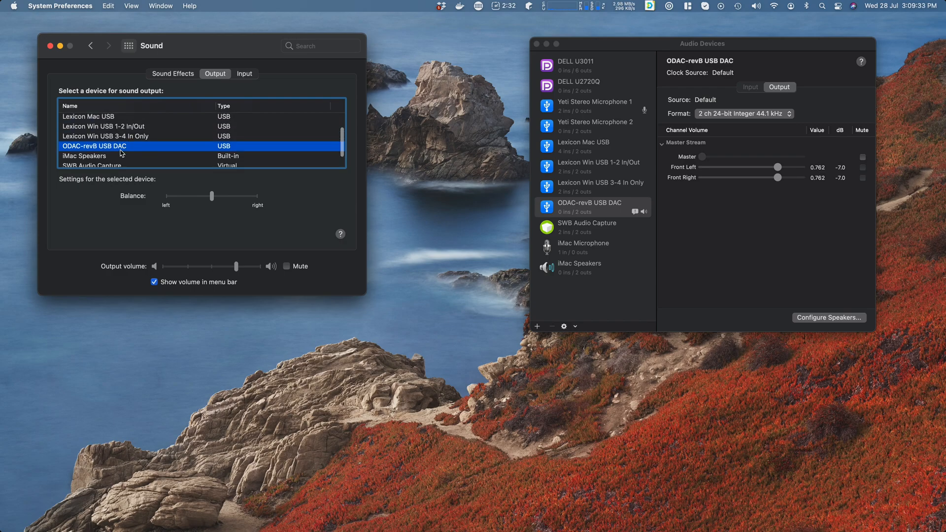
scroll(104, 150, "up", 1)
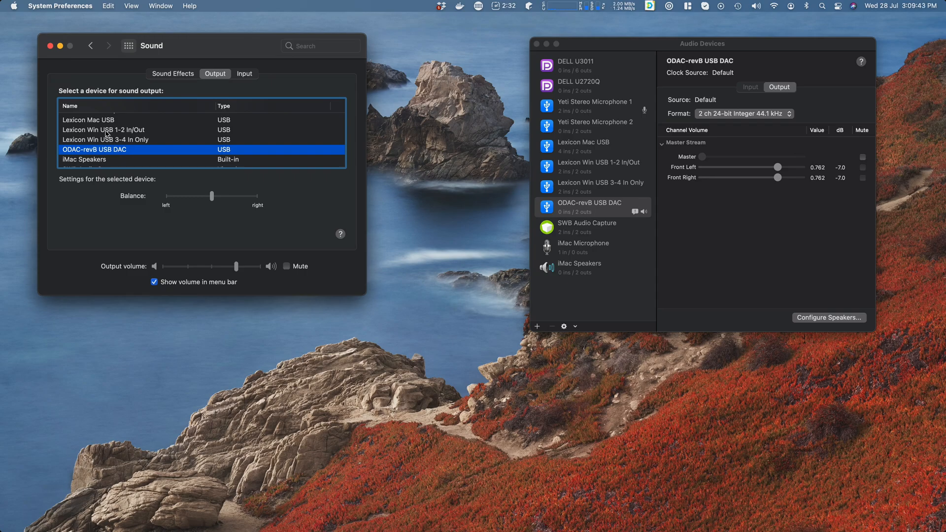
left_click(105, 121)
scroll(117, 136, "up", 3)
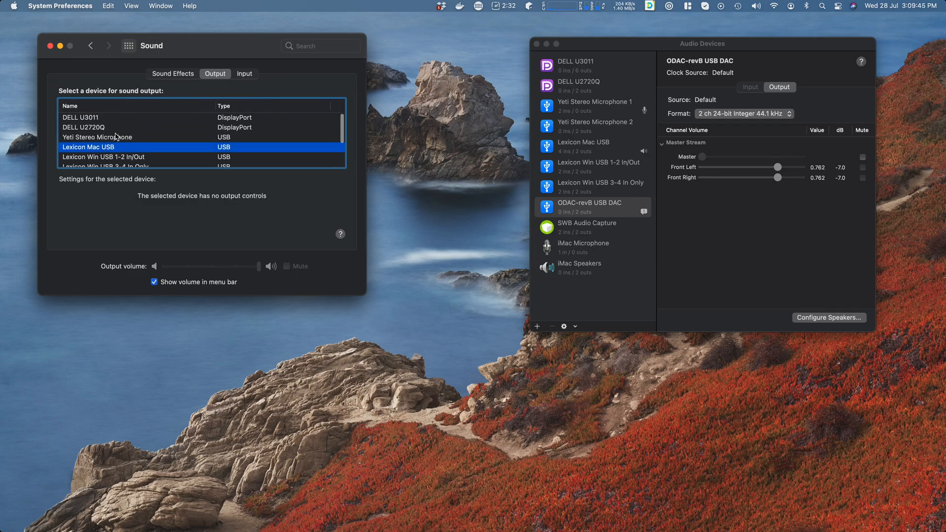
Try Yeti Stereo Microphone and DELL U3011, then settle on ODAC-revB USB DAC.
left_click(111, 138)
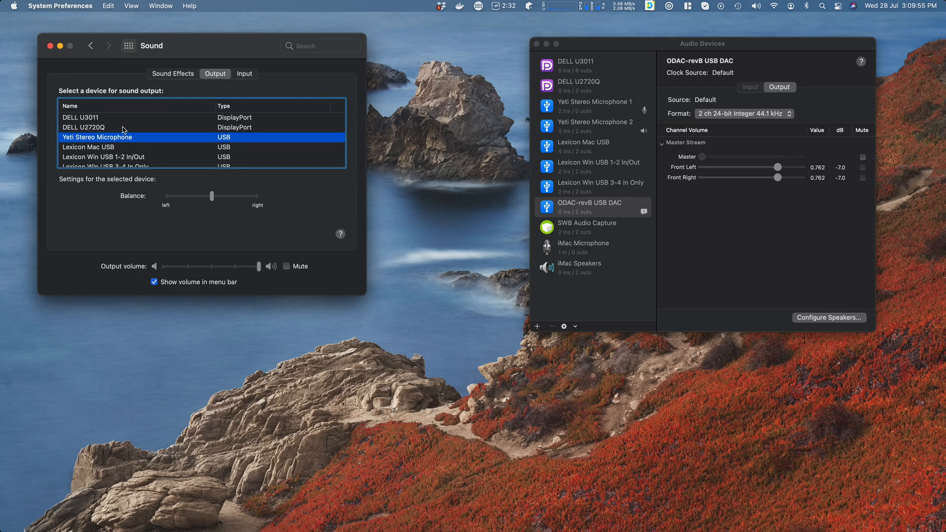
left_click(124, 118)
scroll(120, 141, "down", 1)
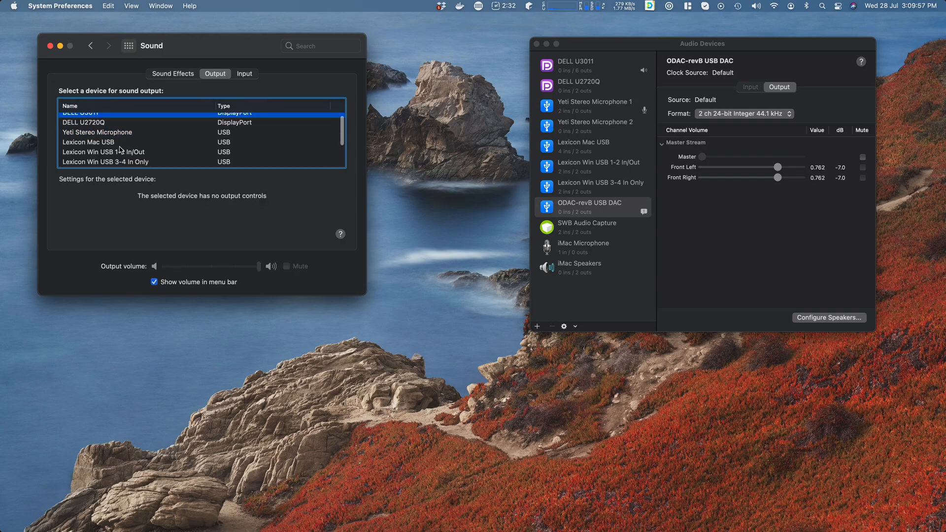
scroll(120, 149, "down", 3)
scroll(119, 148, "down", 2)
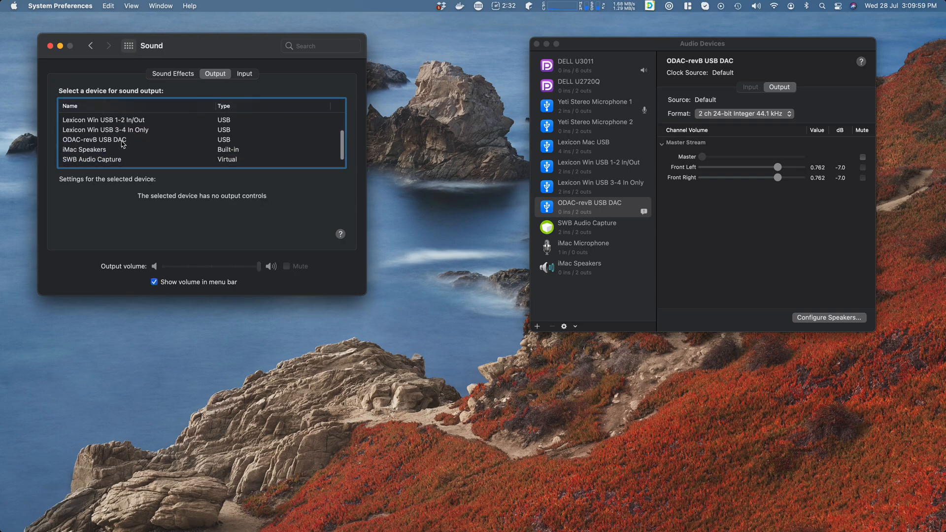
scroll(124, 143, "up", 3)
scroll(122, 142, "down", 3)
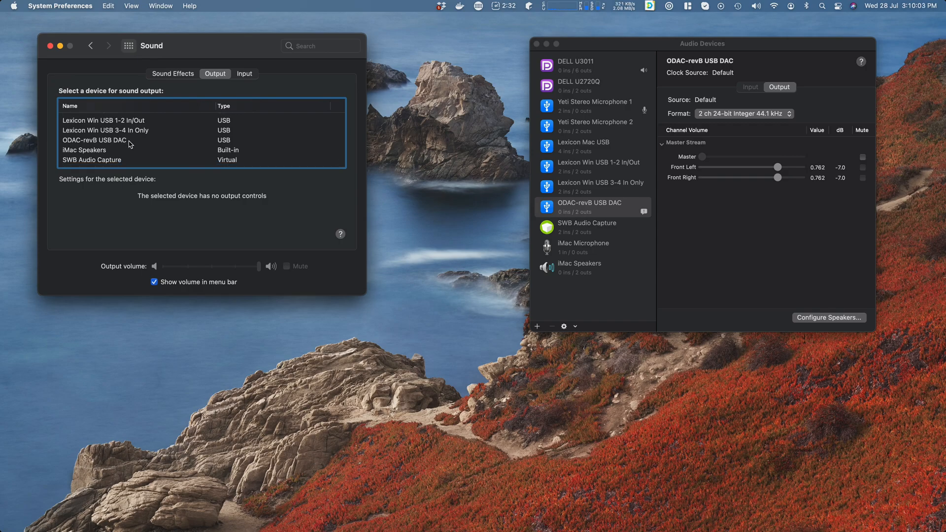
scroll(130, 150, "down", 3)
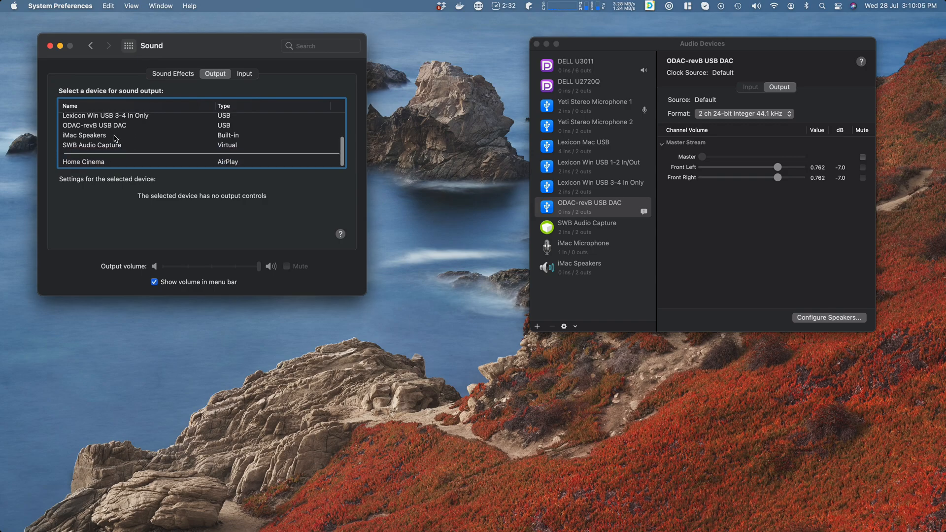
left_click(116, 126)
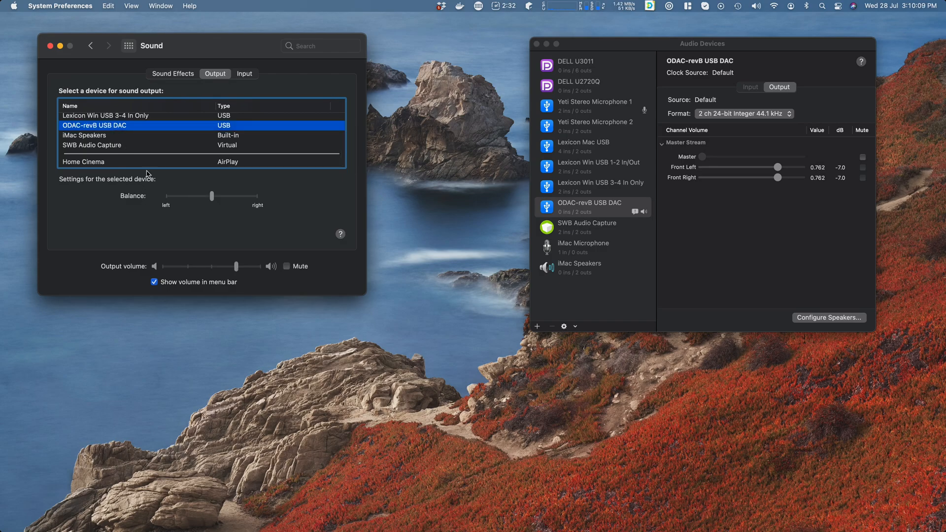
scroll(153, 142, "up", 3)
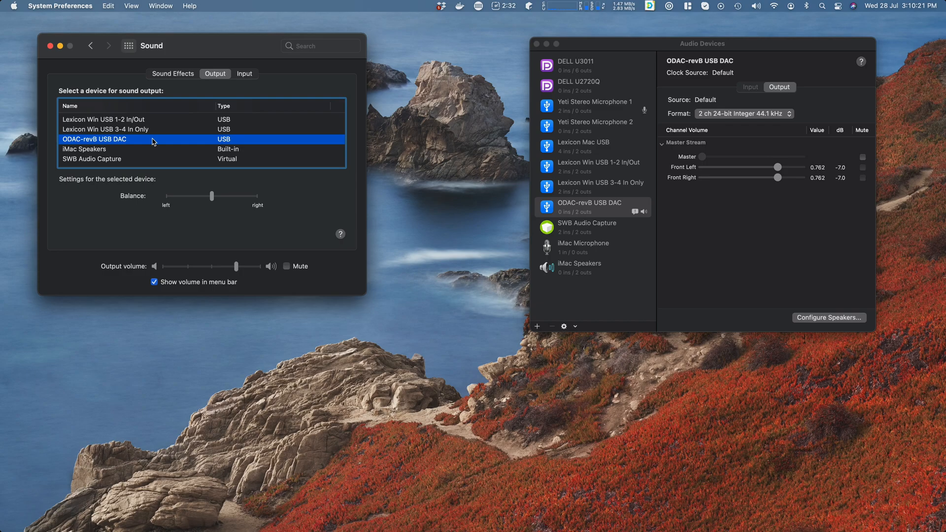
left_click(116, 149)
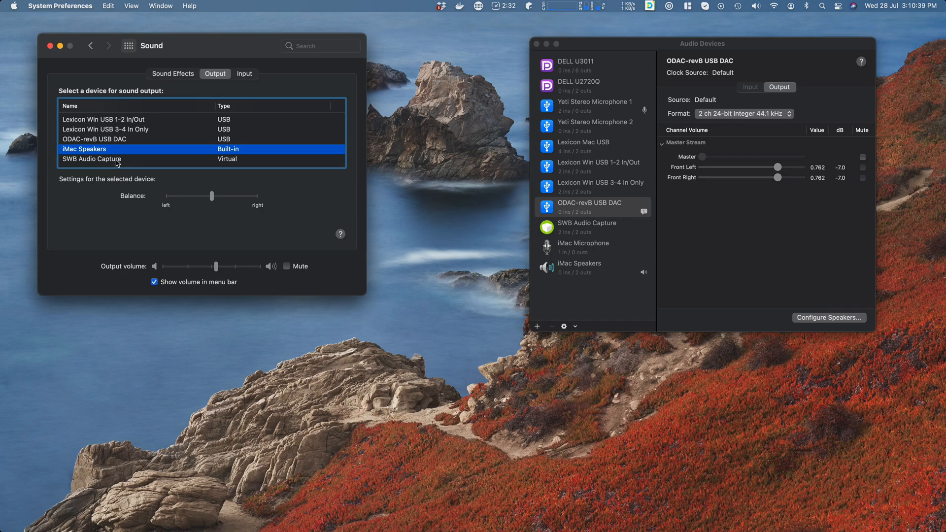
left_click(117, 161)
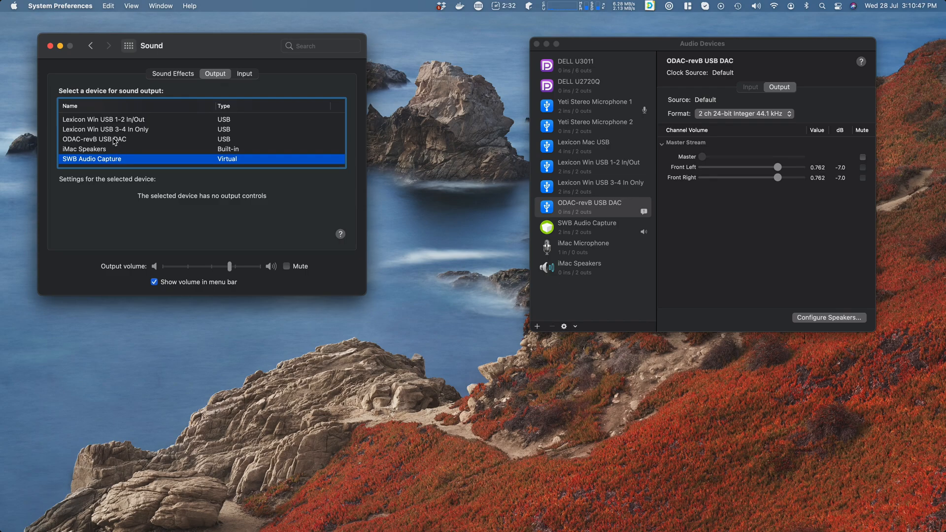
left_click(112, 139)
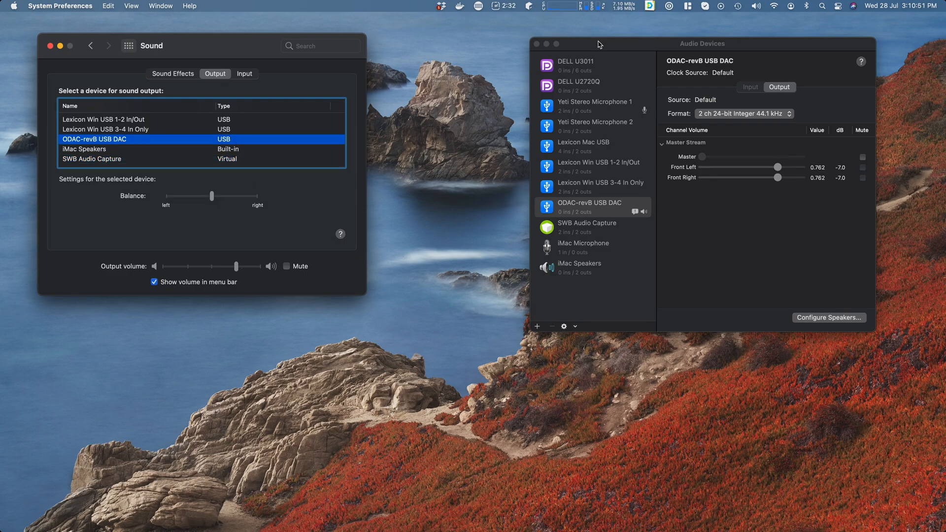
Bring Audio Devices forward, then try iMac Speakers and SWB Audio Capture as output.
left_click_drag(599, 47, 548, 42)
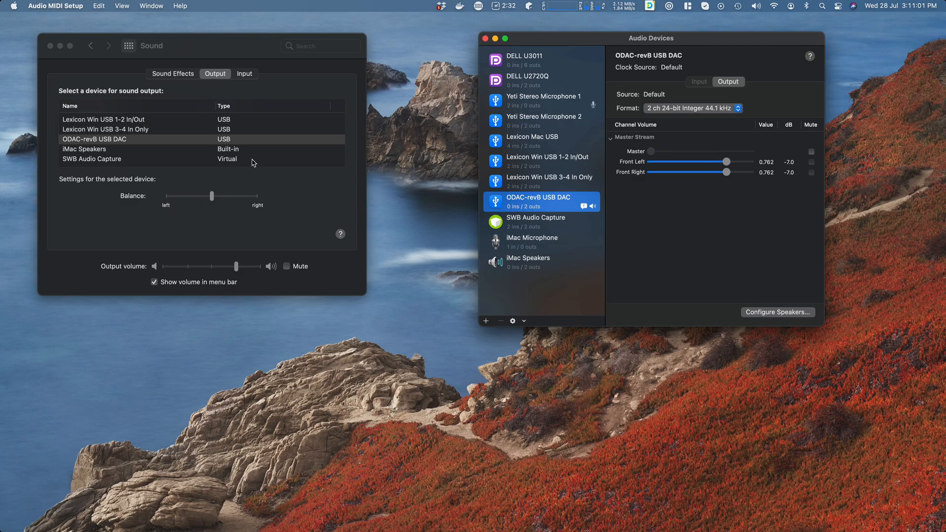
left_click(113, 140)
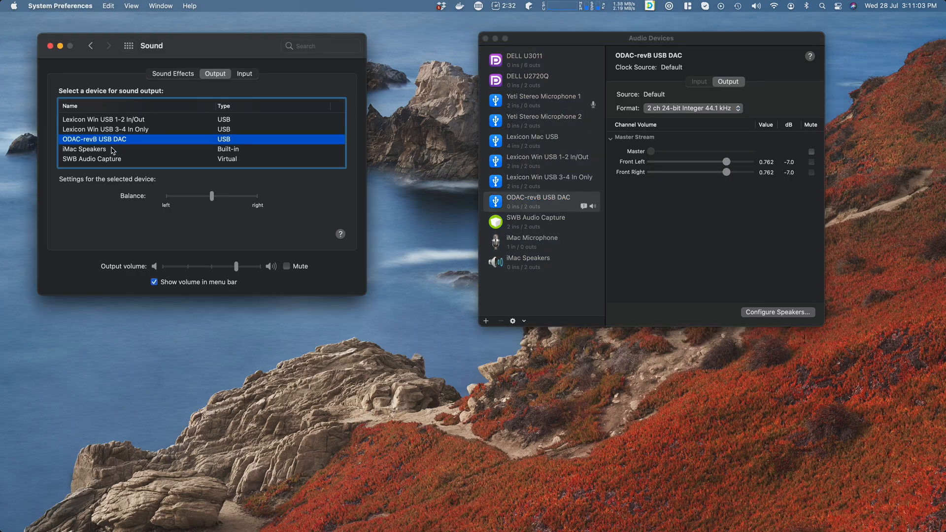
left_click(112, 150)
left_click(102, 160)
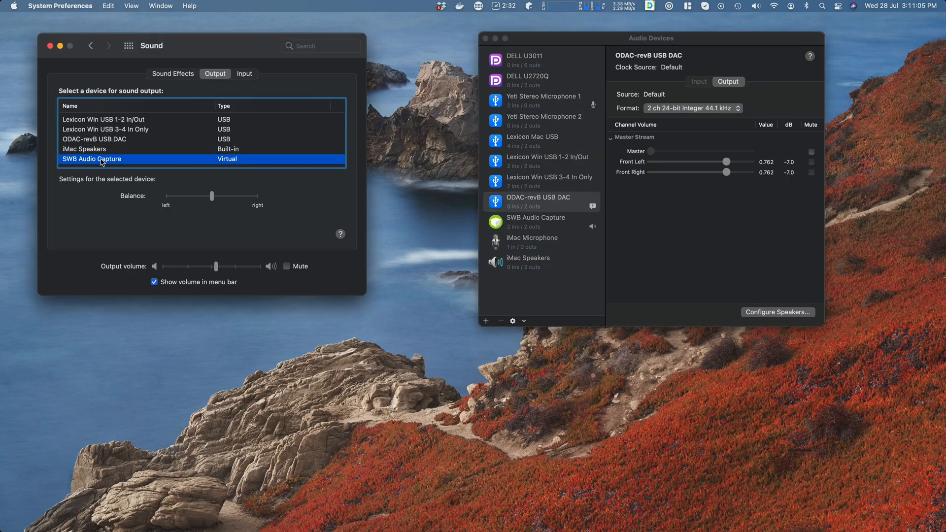
Return output to ODAC-revB USB DAC and bring the Audio Devices list forward again.
left_click(104, 150)
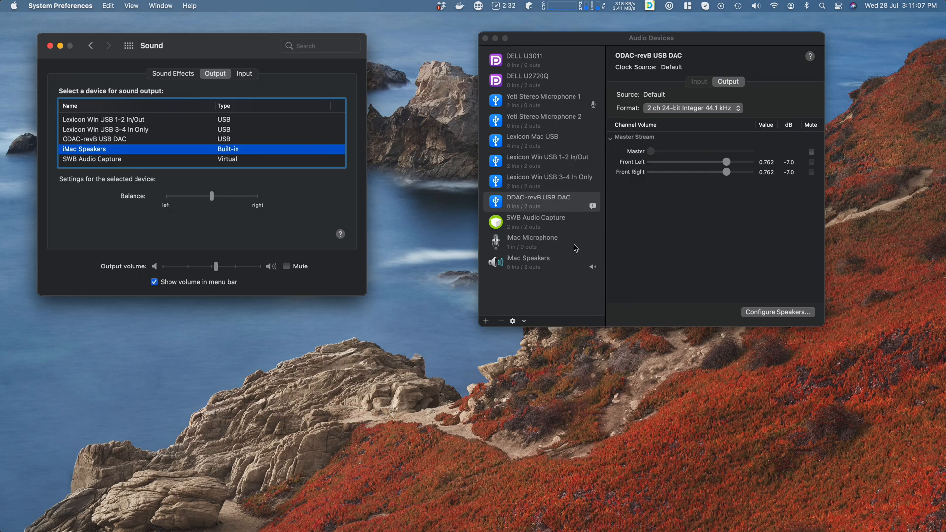
left_click(134, 141)
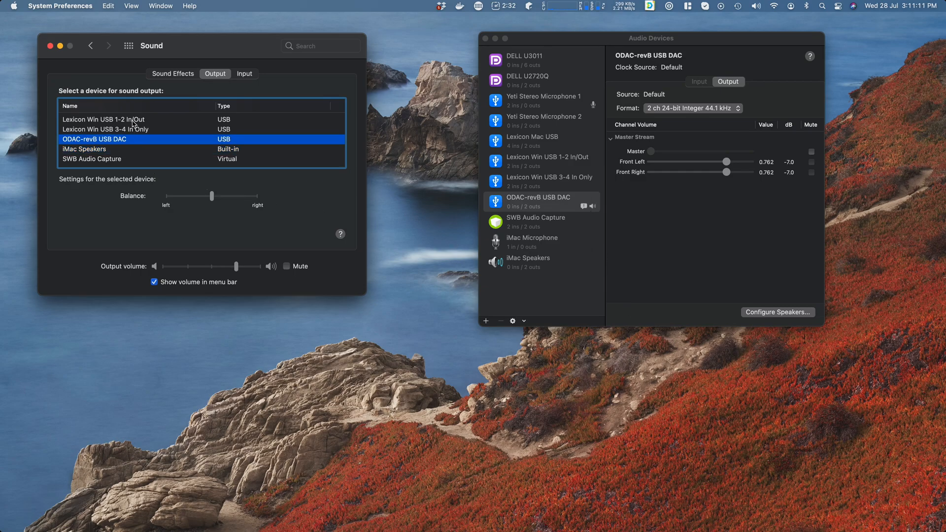
left_click(550, 200)
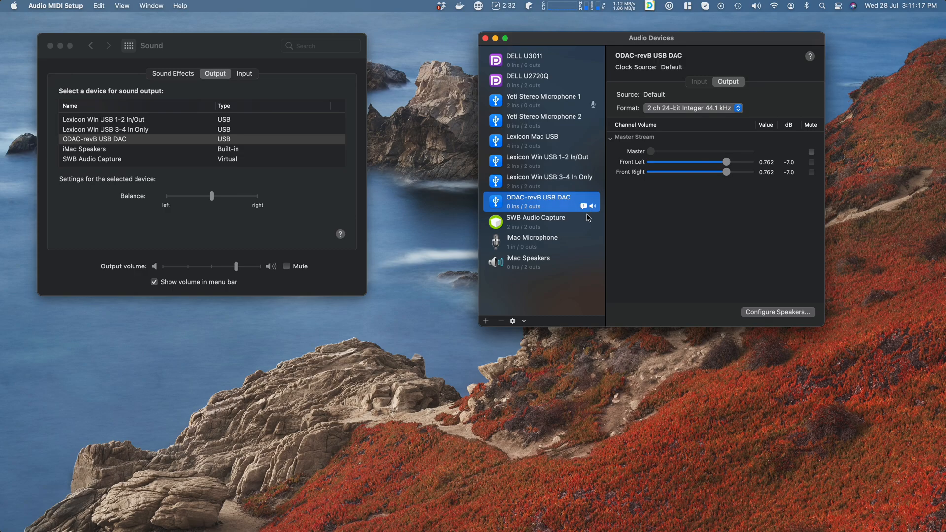
Check the context menus for iMac Microphone and iMac Speakers without changing anything.
right_click(547, 244)
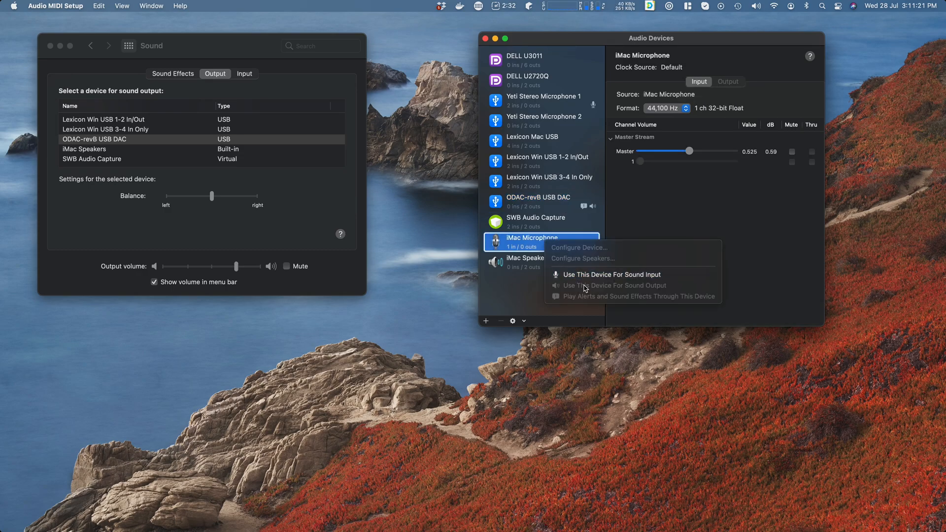
left_click(684, 230)
right_click(554, 264)
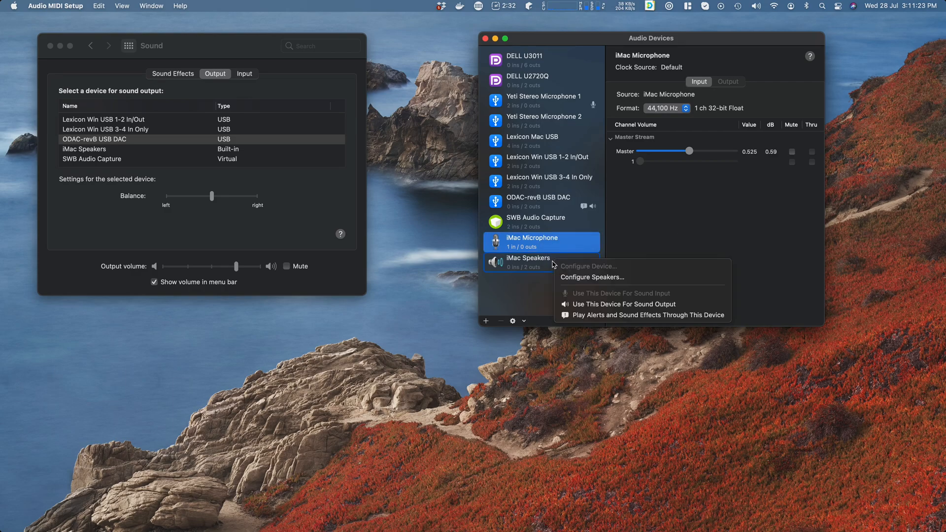
key("Escape")
Choose Use This Device For Sound Output on iMac Speakers.
right_click(535, 266)
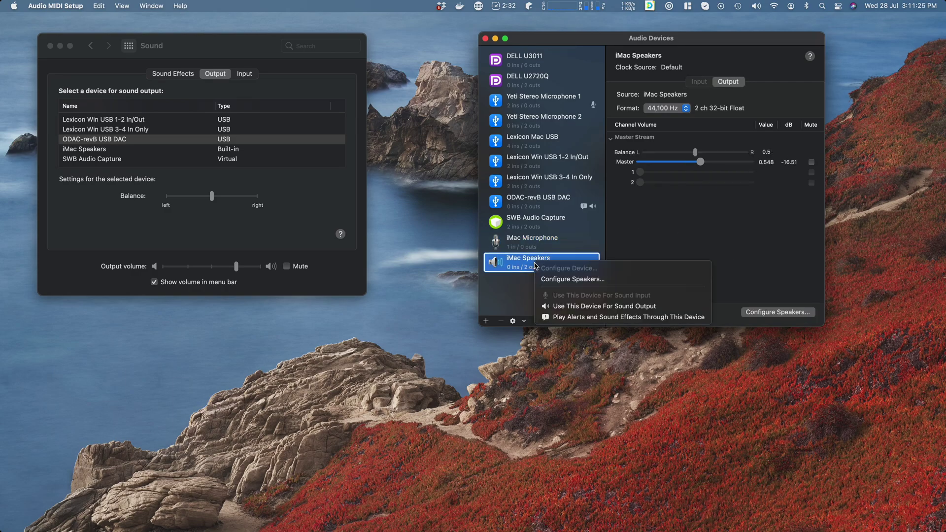
left_click(623, 307)
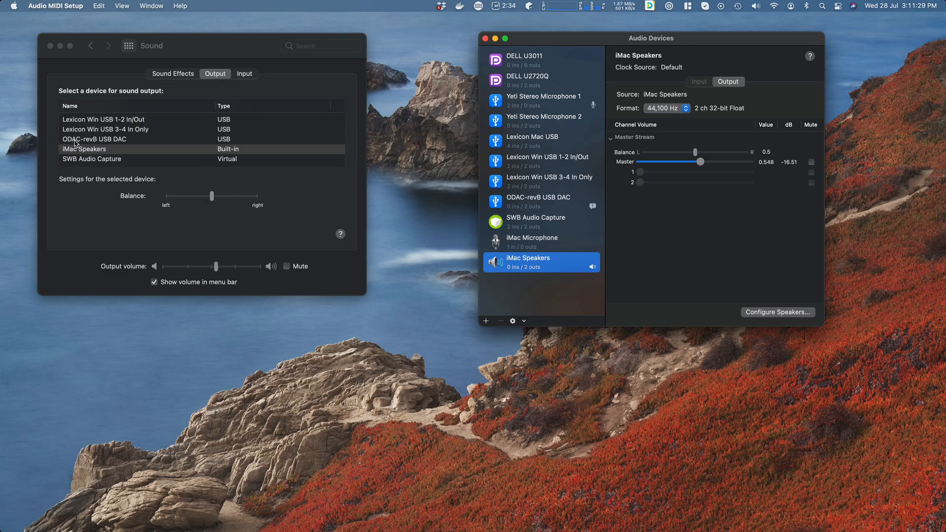
left_click(735, 267)
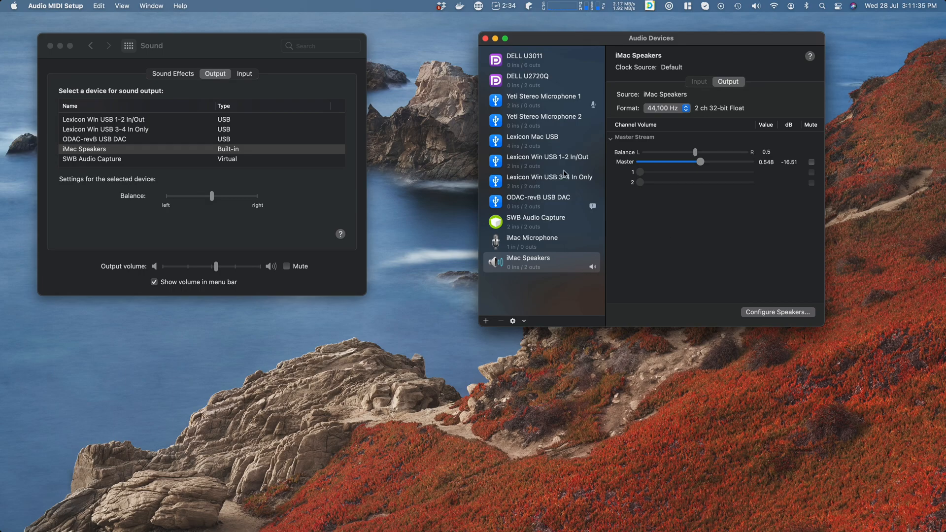
View the ODAC-revB USB DAC's output format, then return to the Sound settings.
left_click_drag(585, 43, 576, 39)
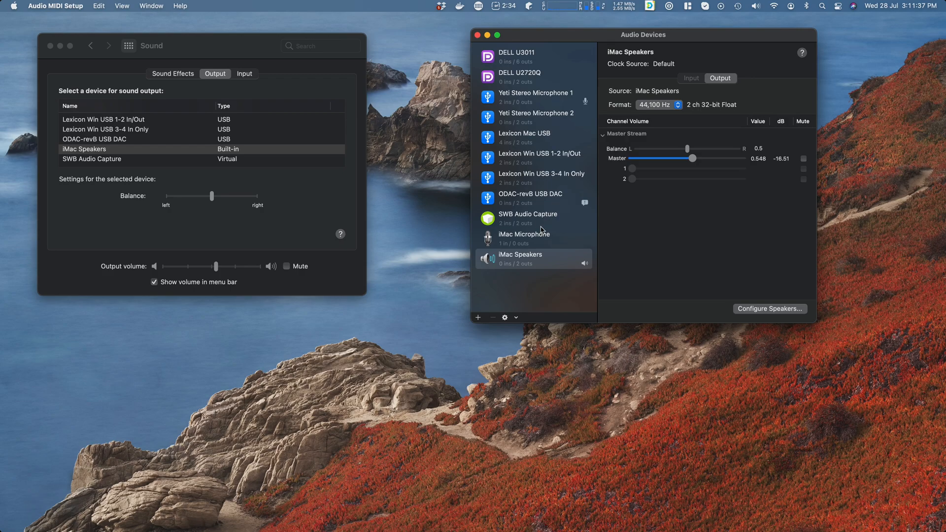
left_click(539, 196)
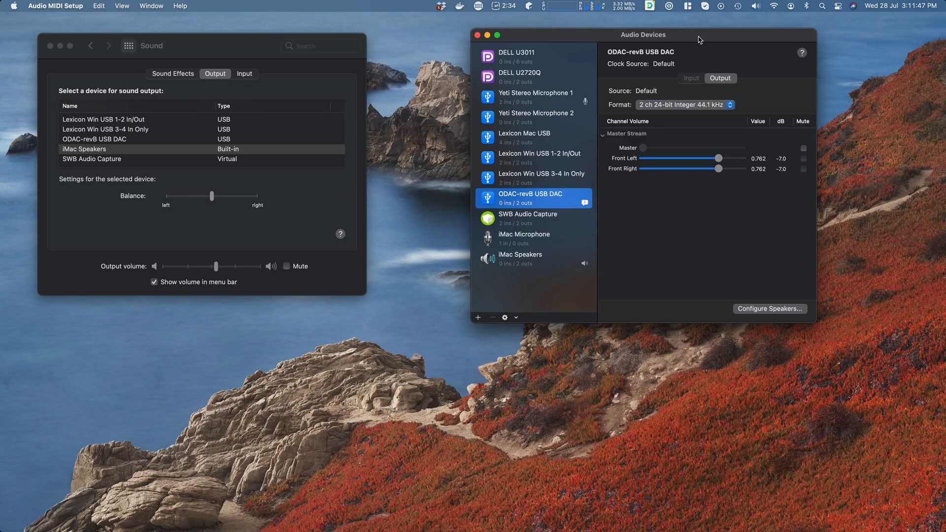
left_click_drag(700, 38, 707, 40)
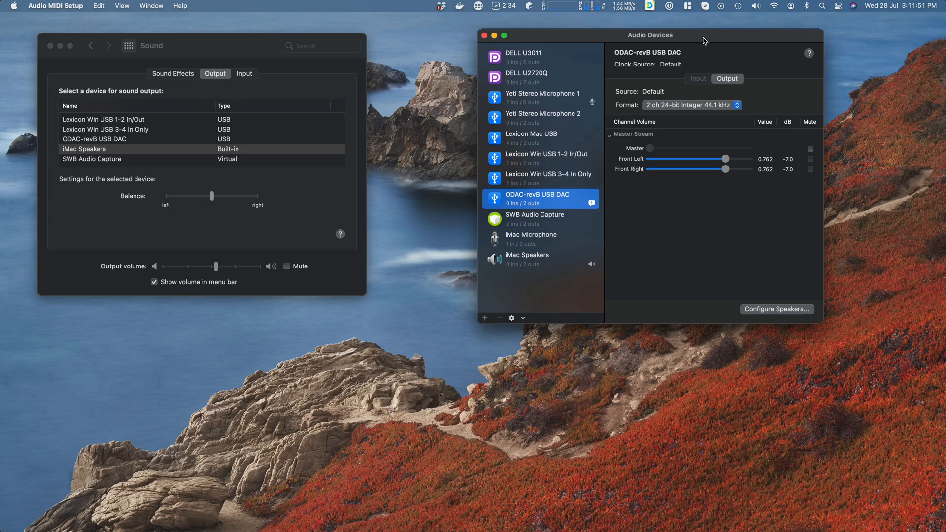
left_click_drag(556, 45, 562, 45)
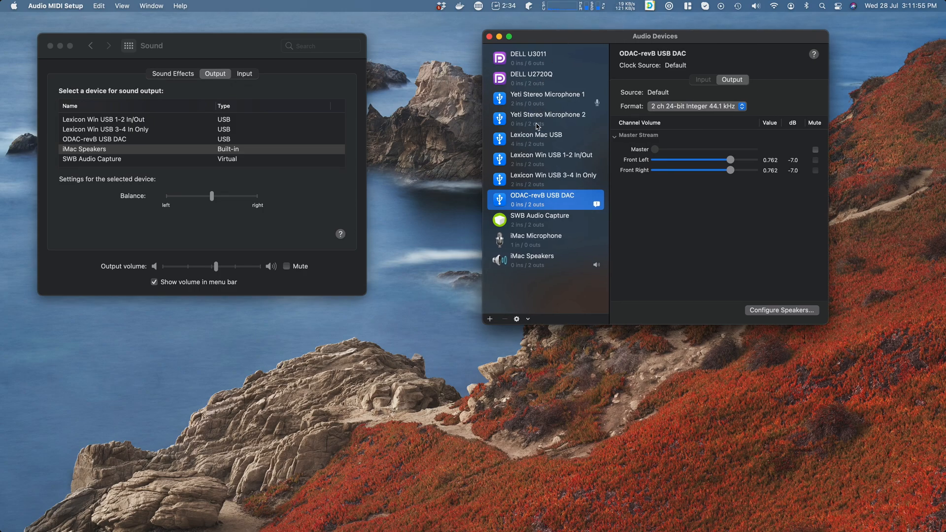
left_click(289, 205)
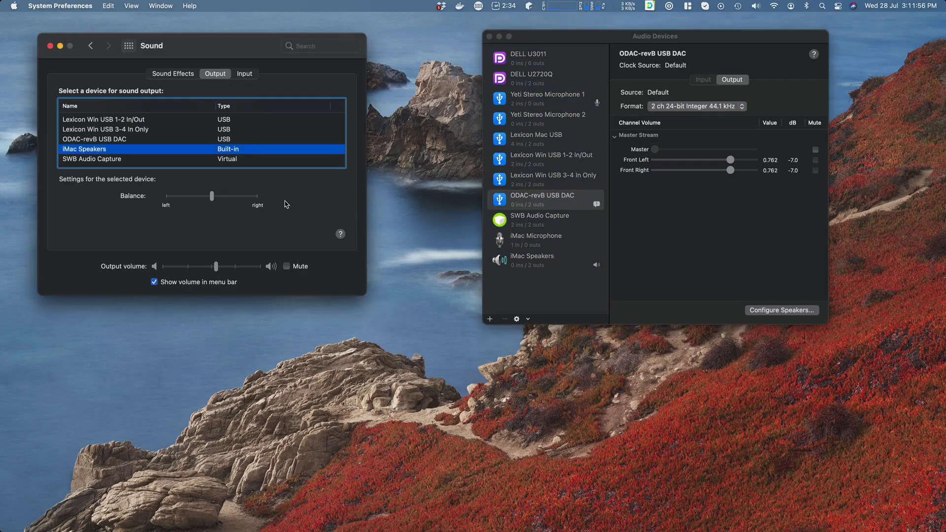
left_click(241, 75)
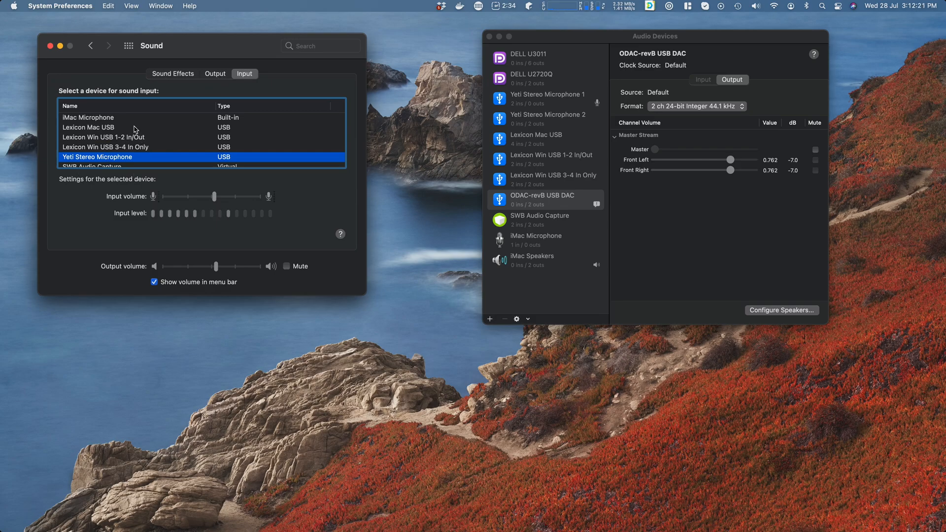
left_click(214, 74)
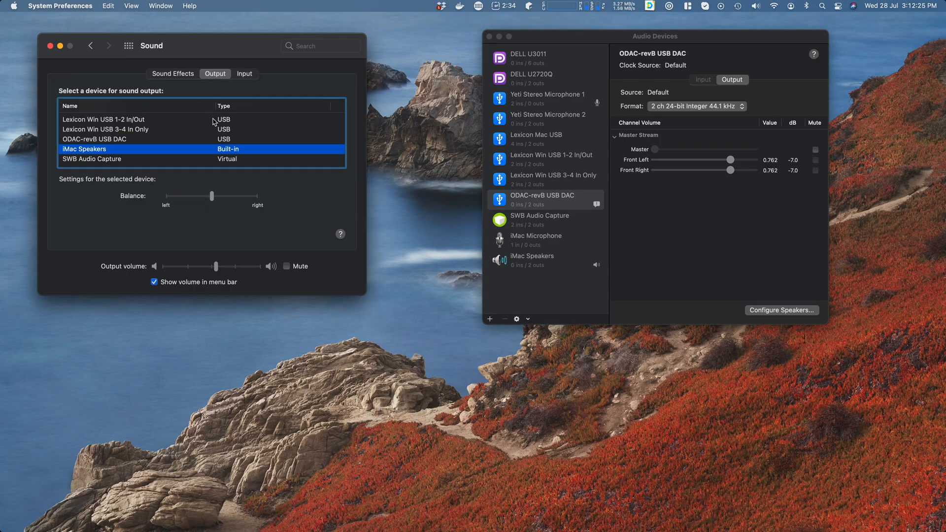